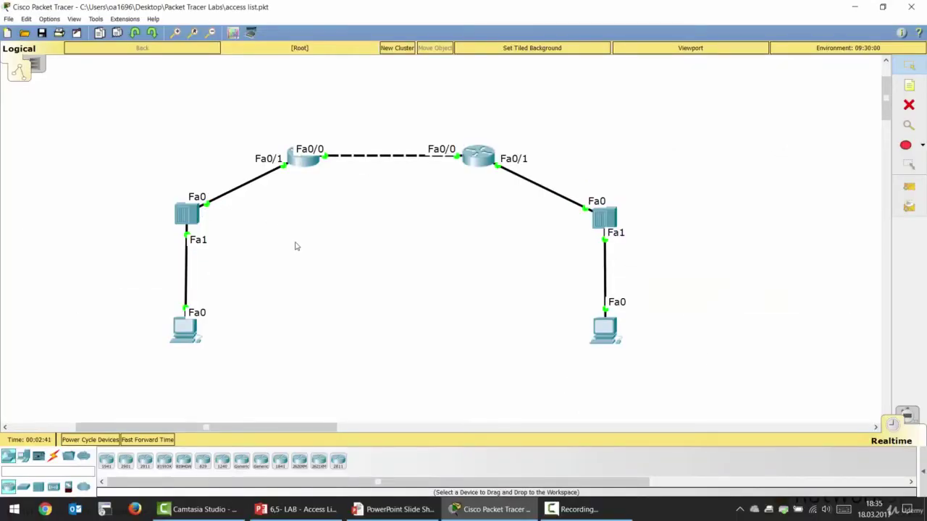
- Turn on 'Automatically hide the taskbar in desktop mode' in Taskbar settings and minimize Settings
right_click(674, 516)
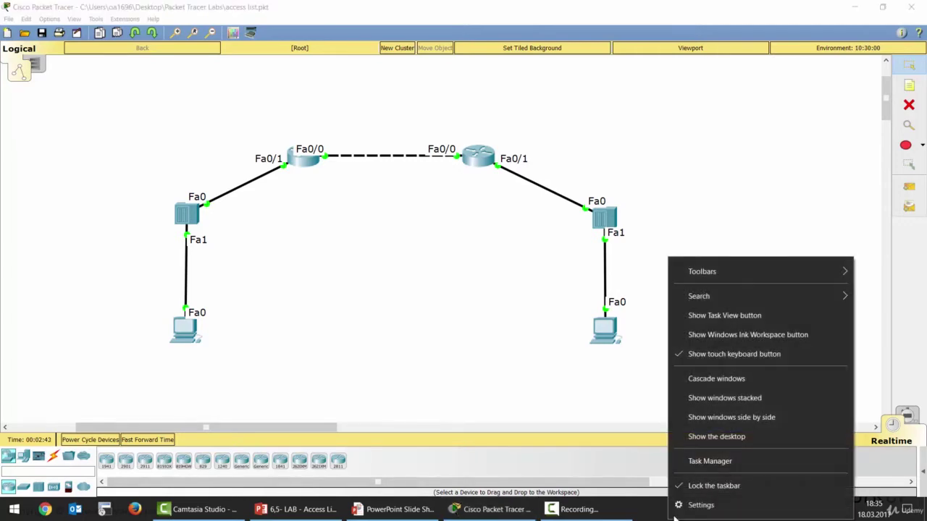
click(685, 506)
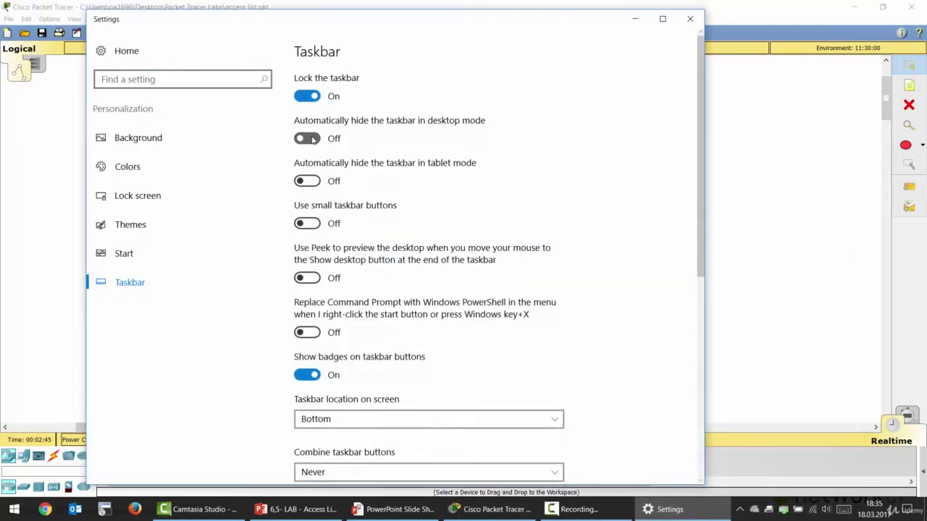
click(307, 139)
click(635, 20)
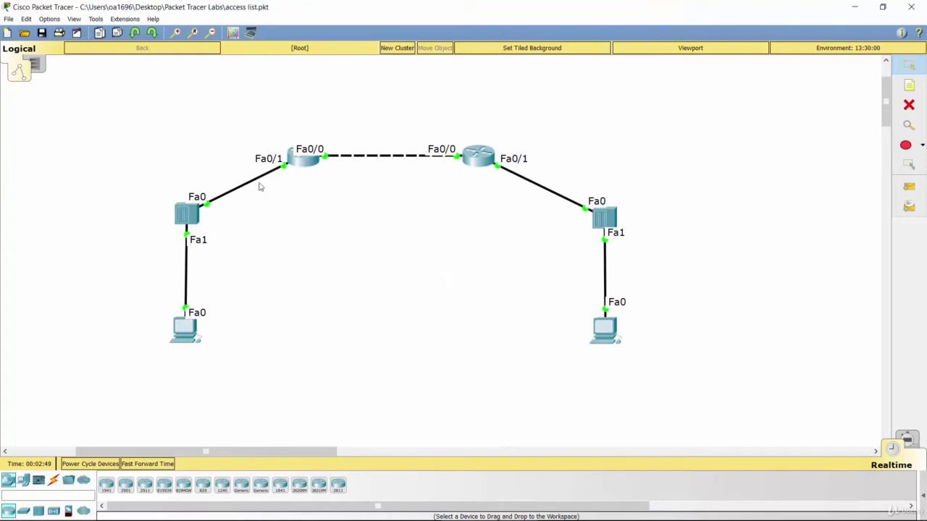
- Set PC0's default gateway to 10.41.1.1 in its IP Configuration
click(184, 329)
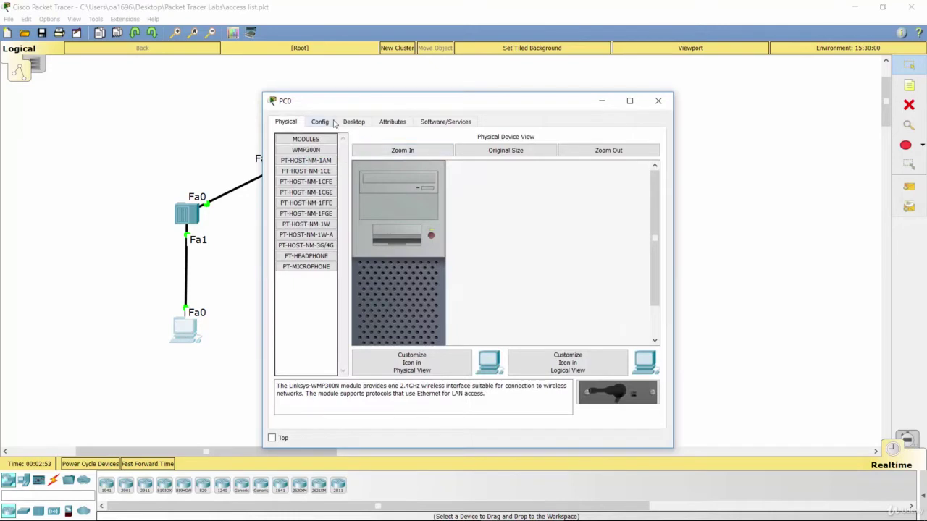
click(320, 121)
click(346, 124)
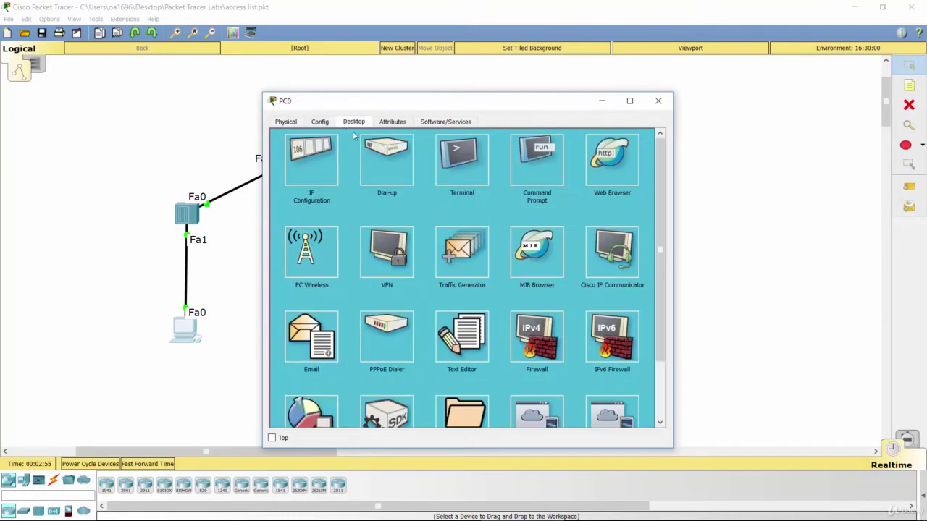
click(333, 151)
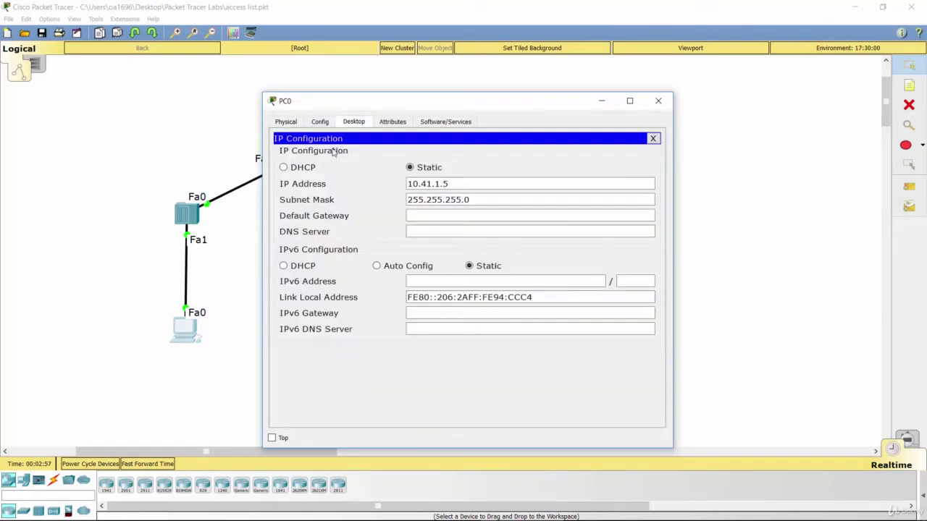
click(434, 215)
text(10.)
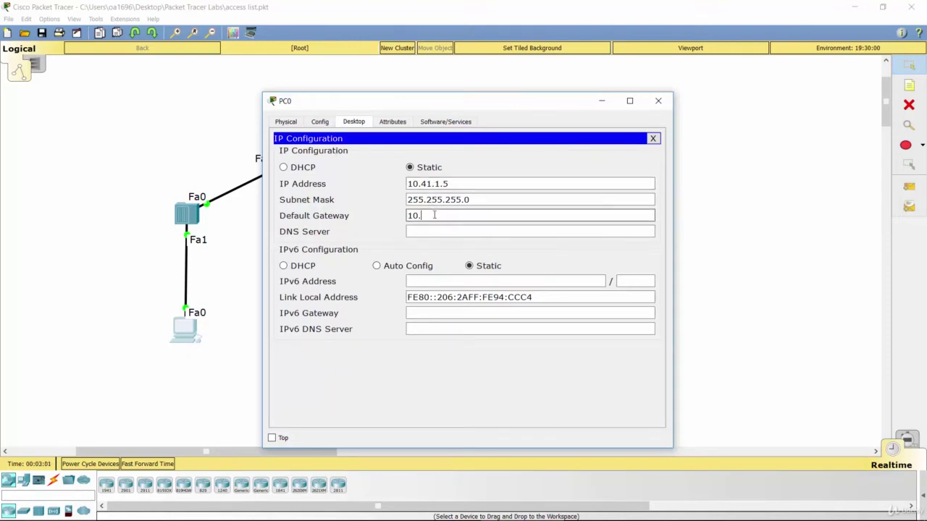
text(41.1.1)
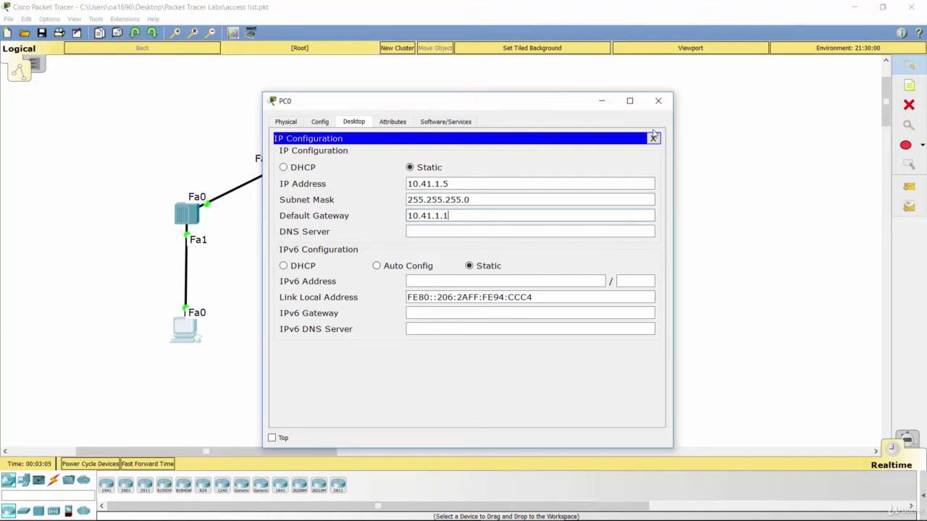
click(659, 101)
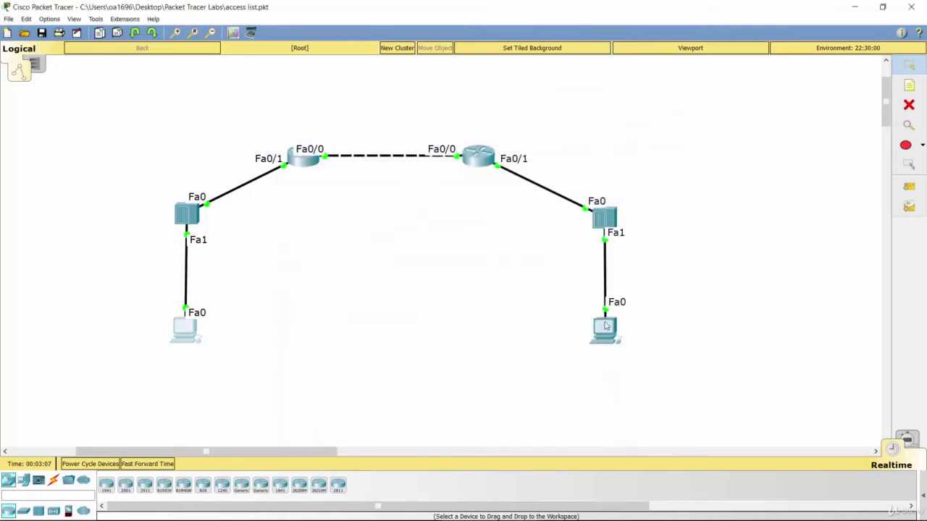
- Set PC1's default gateway to 10.41.2.1 in its IP Configuration
click(606, 330)
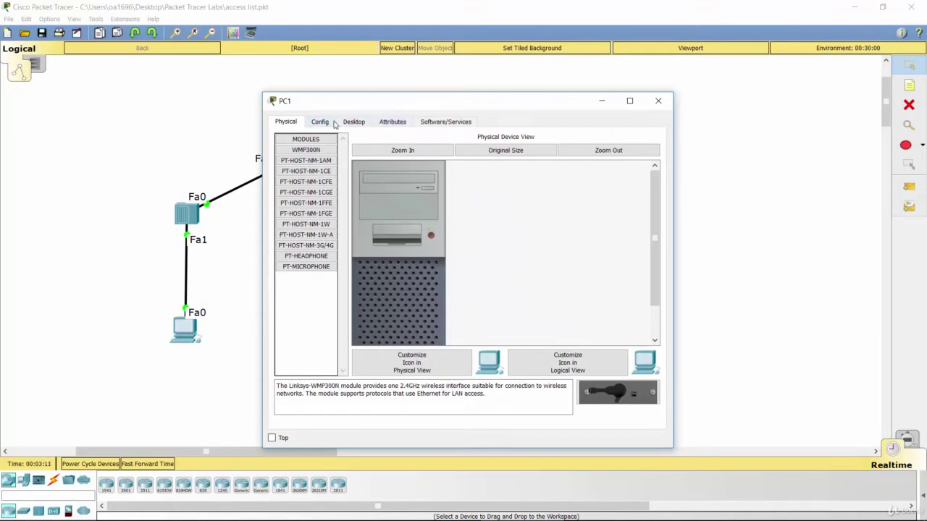
click(345, 123)
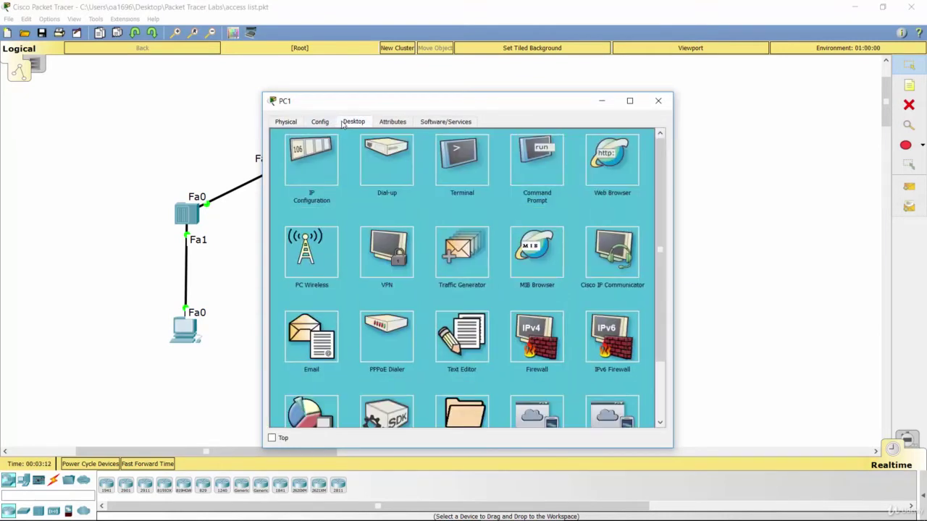
click(335, 165)
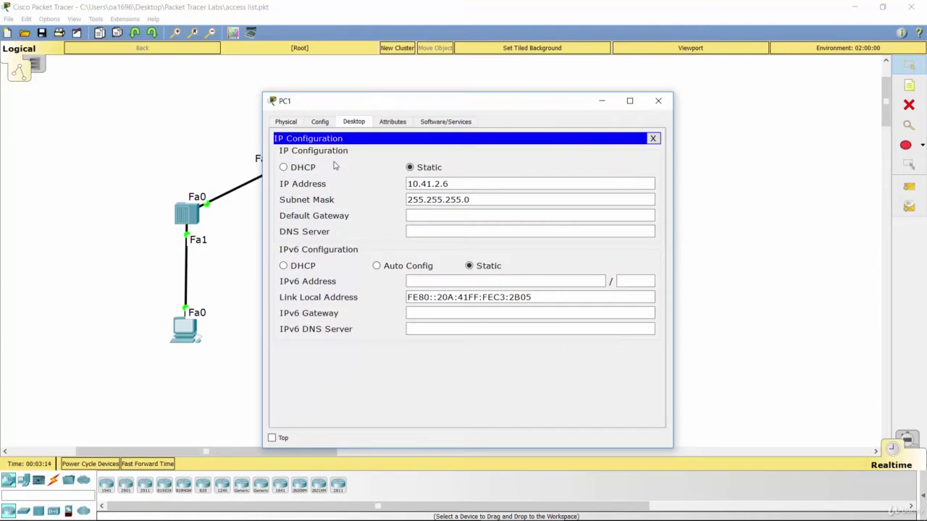
click(439, 215)
text(10.41.)
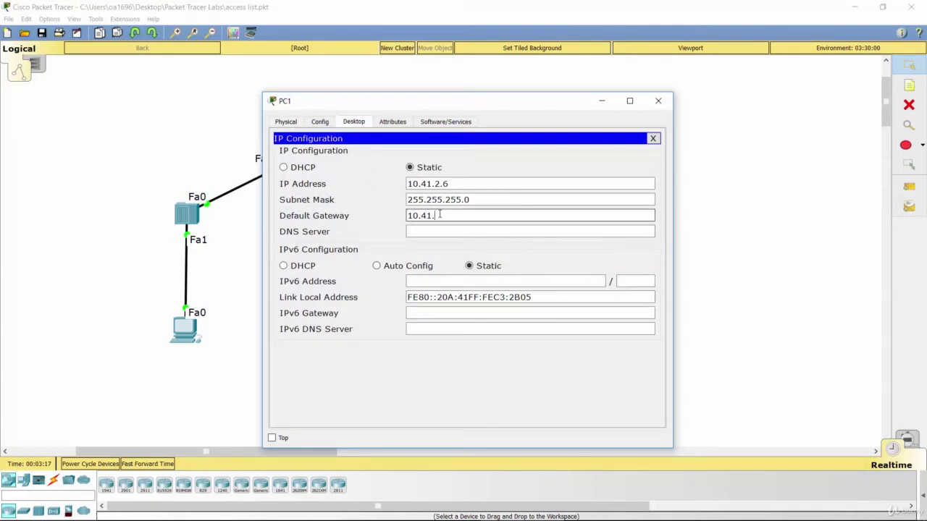
text(2.6)
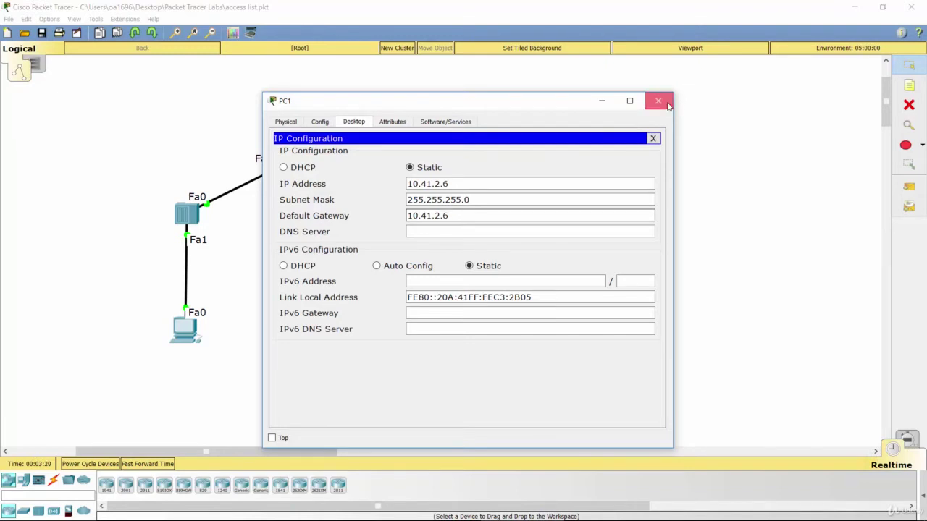
key(BackSpace)
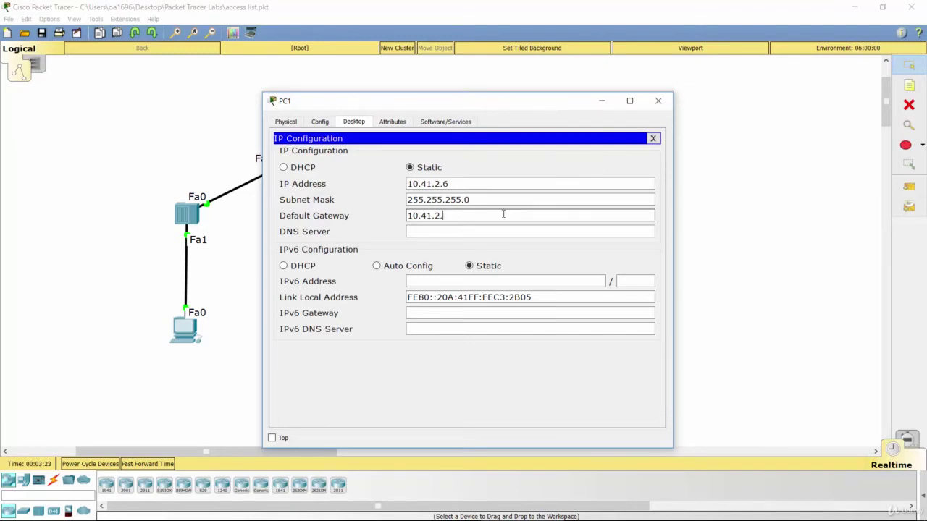
text(1)
click(658, 101)
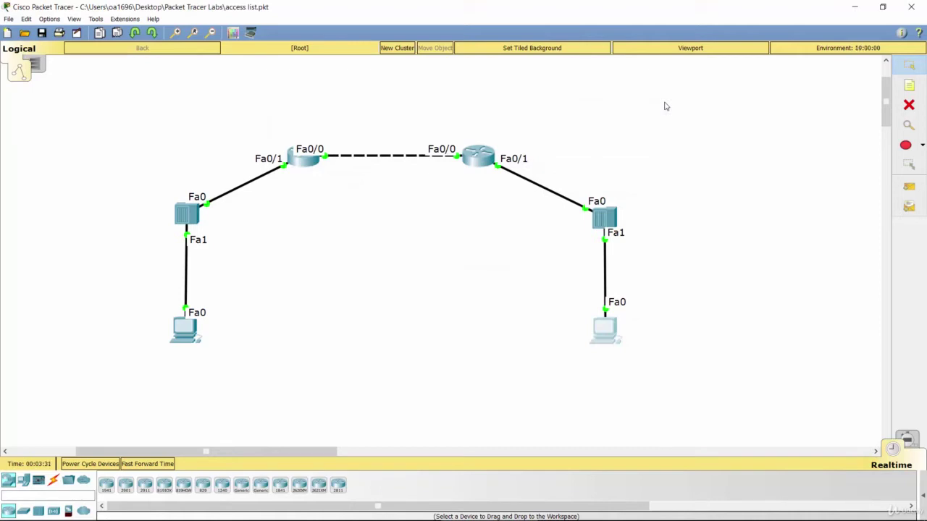
key(alt+Tab)
- Open router R1's CLI full-screen and enter privileged mode with enable
click(307, 165)
click(559, 127)
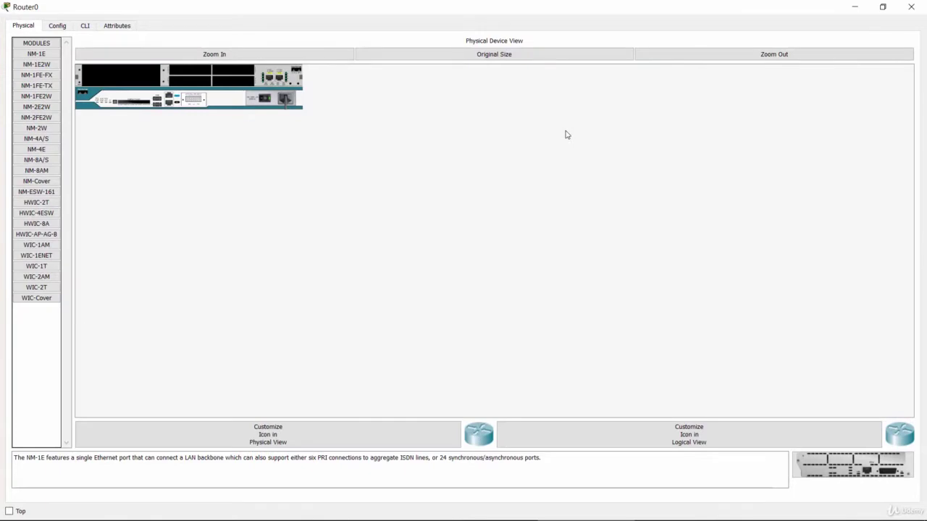
click(85, 27)
key(Return)
key(Return)
key(Return)
key(Return)
key(Return)
key(Return)
key(Return)
key(Return)
key(Return)
key(Return)
key(Return)
key(Return)
key(Return)
key(Return)
key(Return)
key(Return)
key(Return)
key(Return)
key(Return)
key(Return)
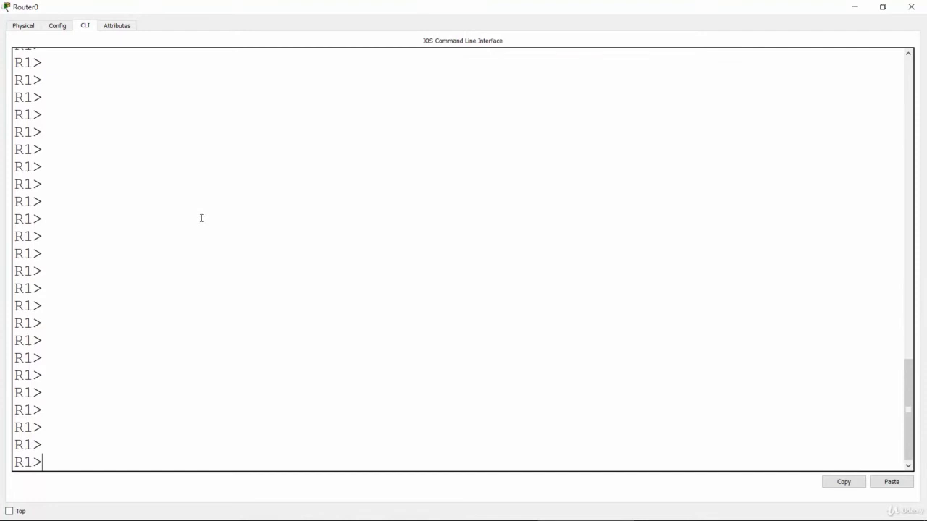
text(enable)
key(Return)
key(Return)
key(Return)
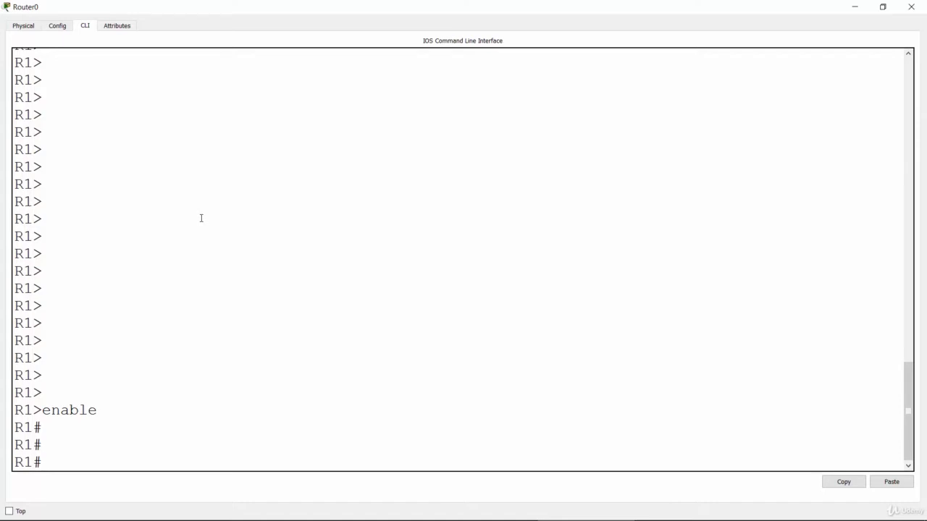
- Enter global configuration with conf t and list access-list number ranges using access-list ?
text(conf t)
key(Return)
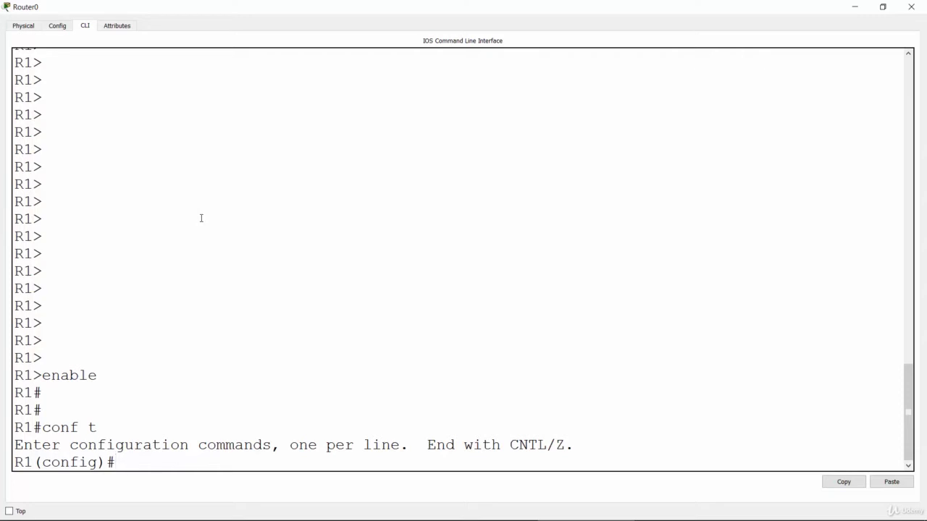
text(acce)
key(Tab)
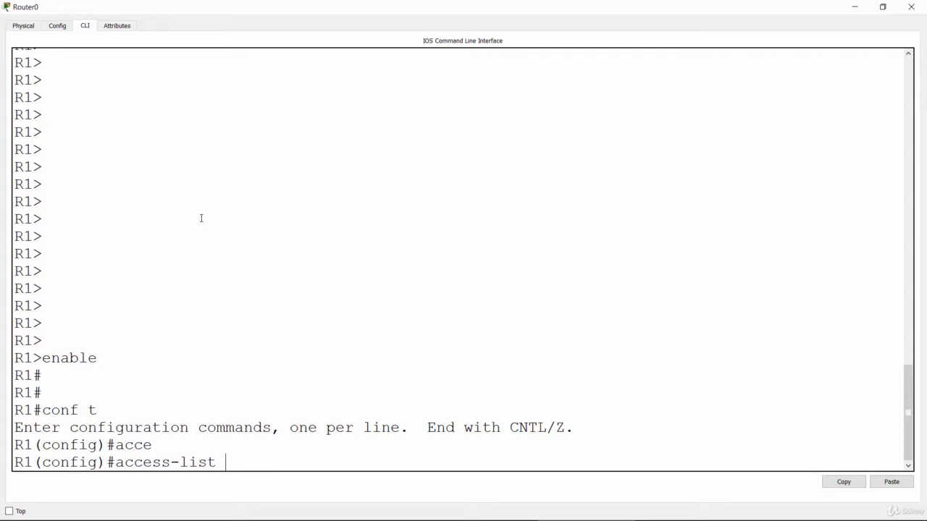
text(?)
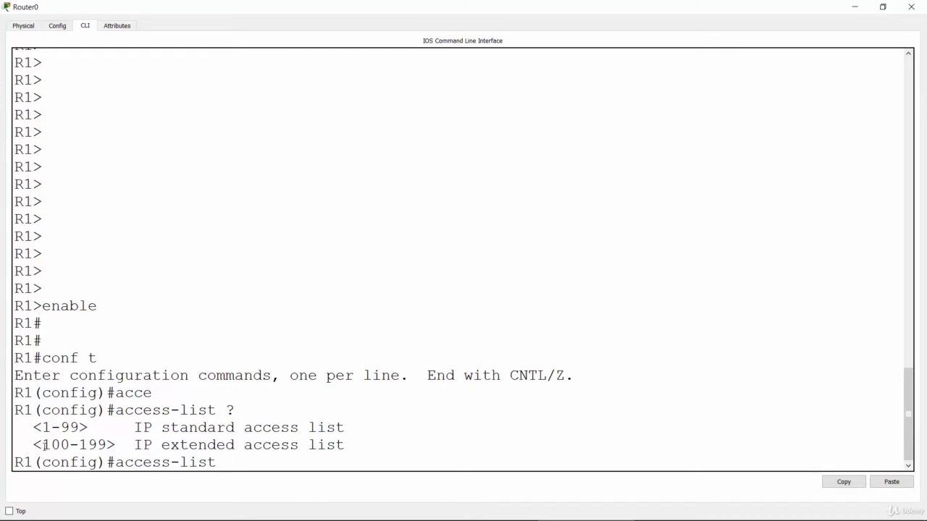
- Begin the rule as access-list 100 deny tcp, checking help at each keyword
drag(44, 445, 108, 445)
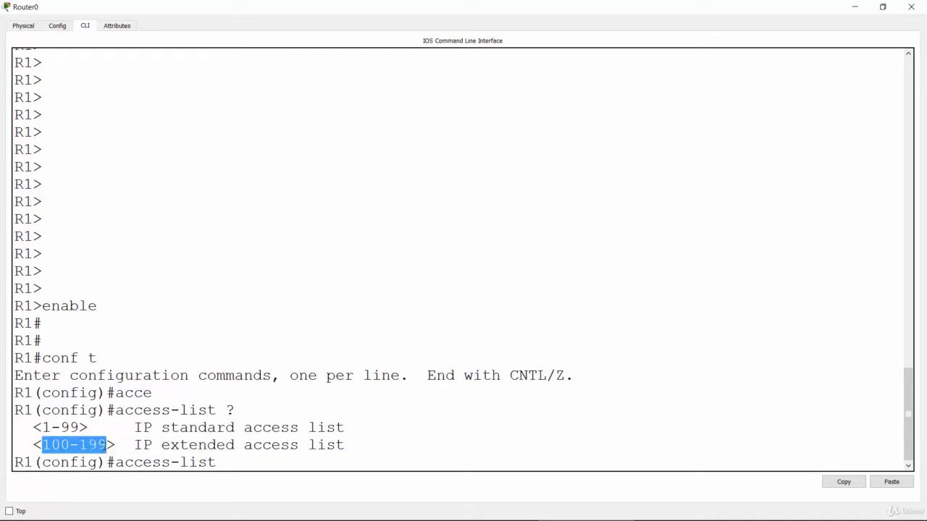
click(268, 464)
text(100)
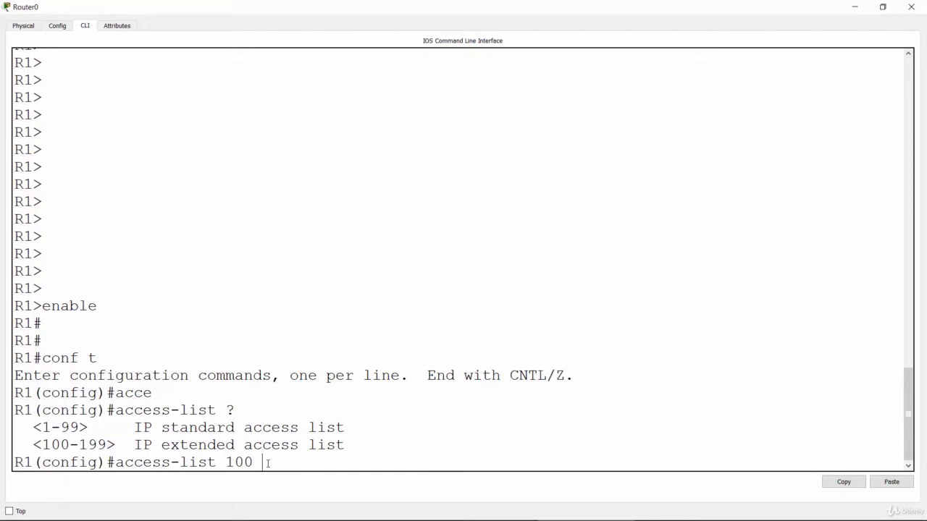
text( ?)
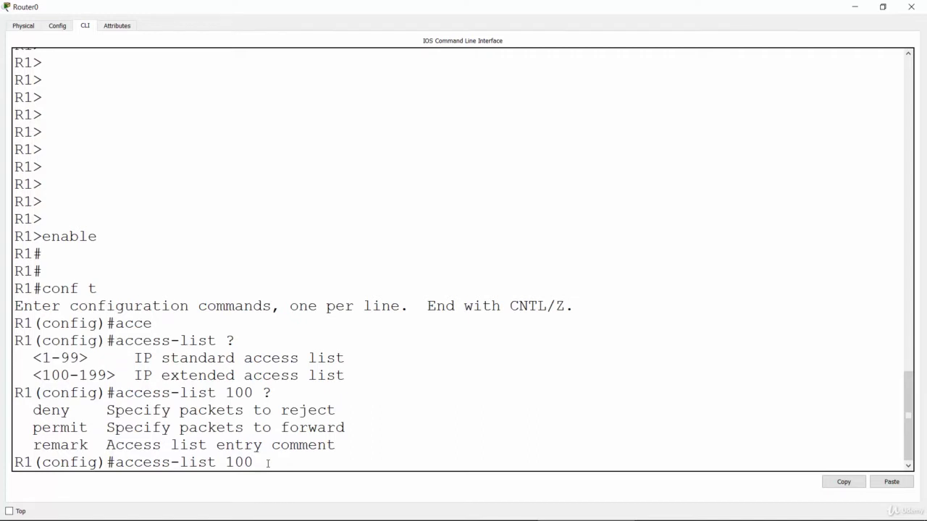
text(deny ?)
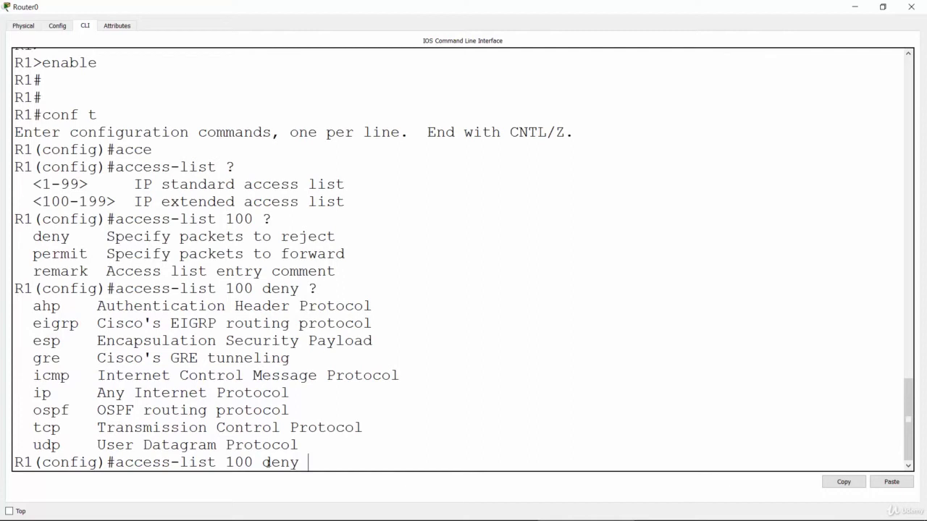
text(tcp ?)
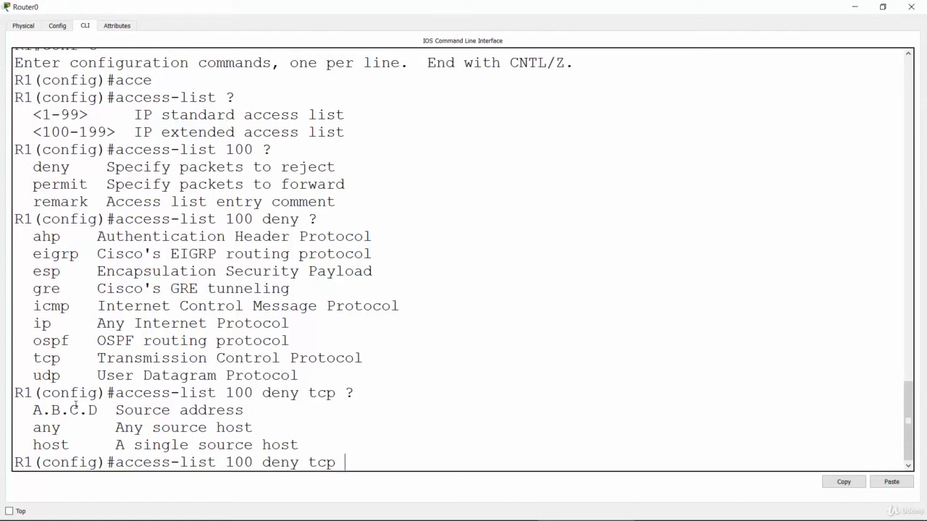
- Add the source host 10.41.1.5 to the rule and review the destination options
double_click(51, 444)
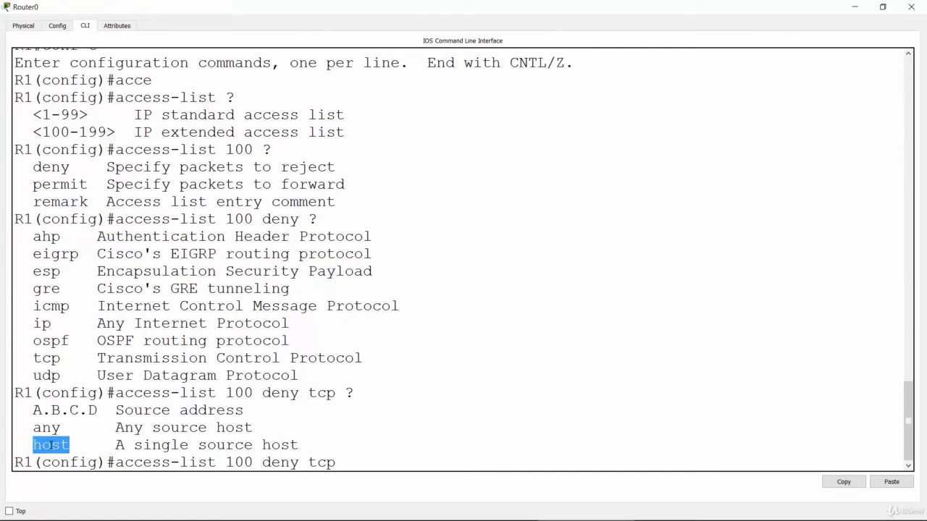
click(346, 462)
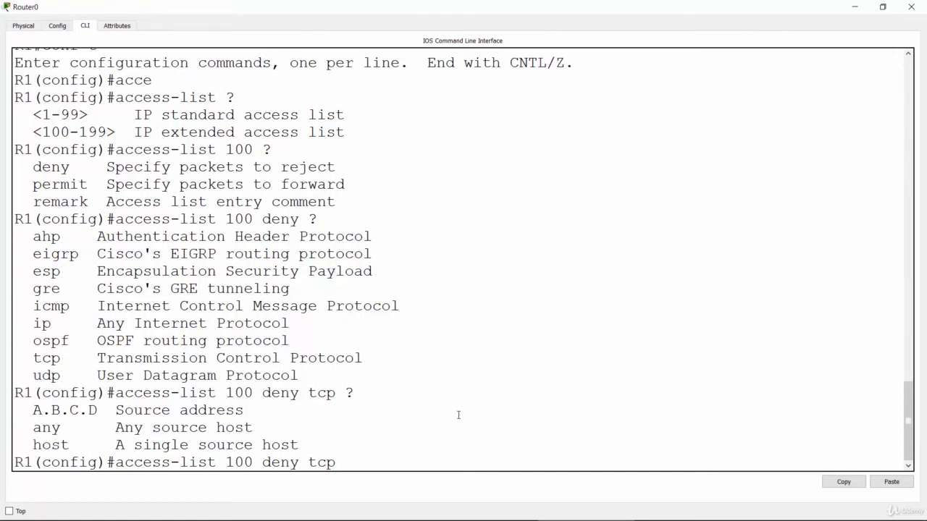
text(host)
key(alt+Tab)
text(10.41.1.5 )
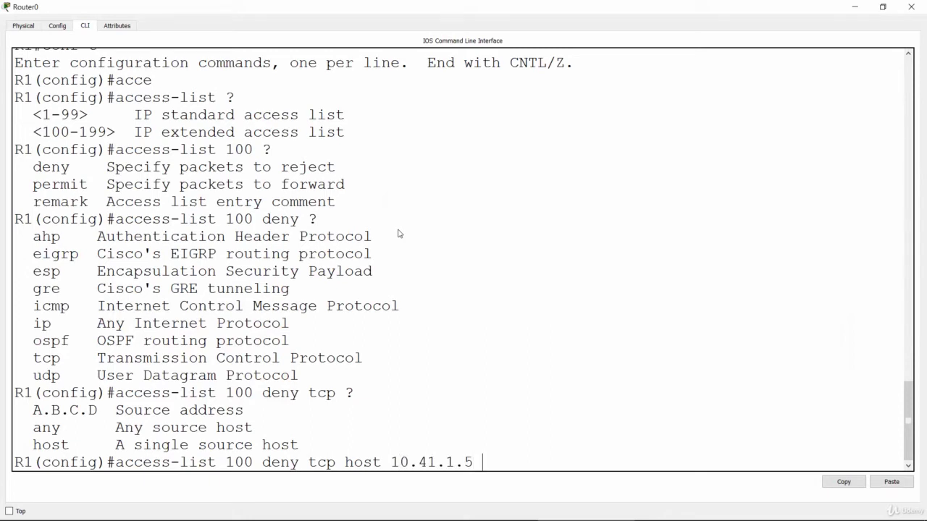
text(?)
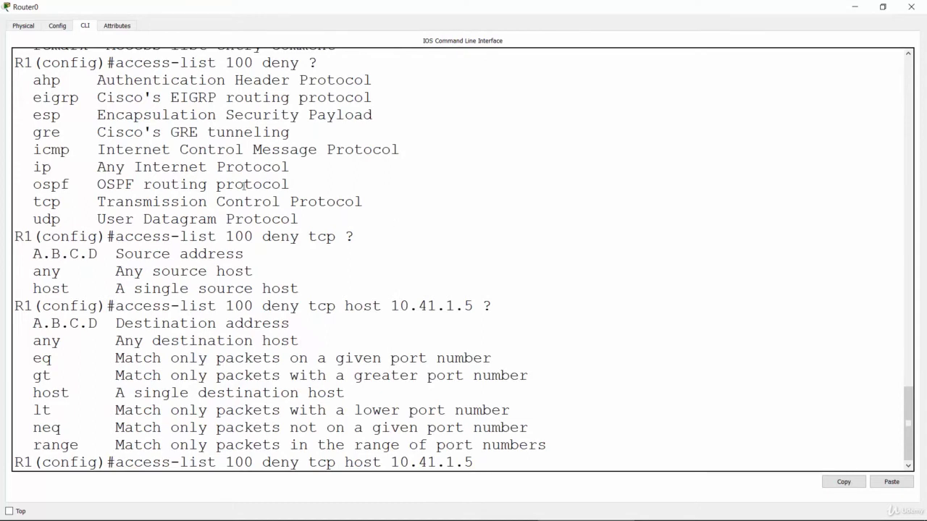
drag(32, 323, 299, 324)
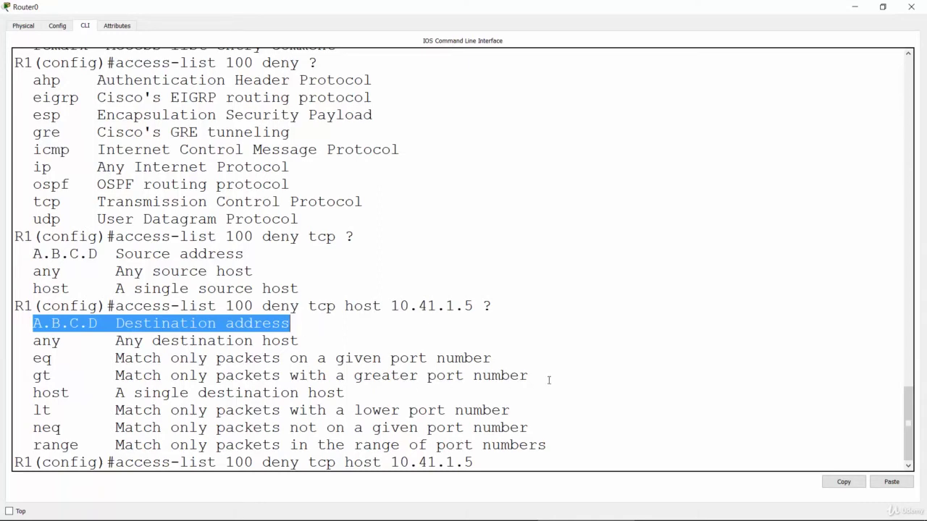
key(alt+Tab)
click(515, 360)
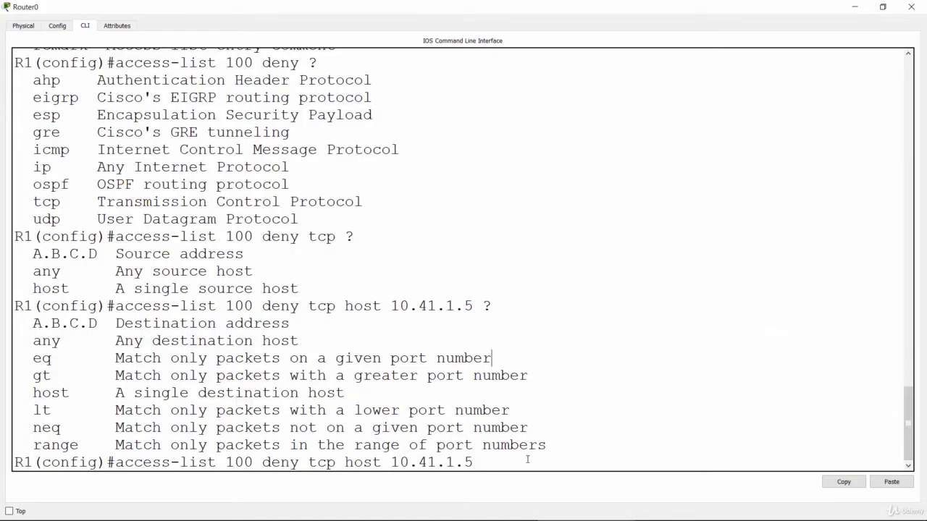
- Add destination host 10.41.2.6 with eq and review the listed port keywords like ftp and telnet
text(host 10.41.2.6 ?)
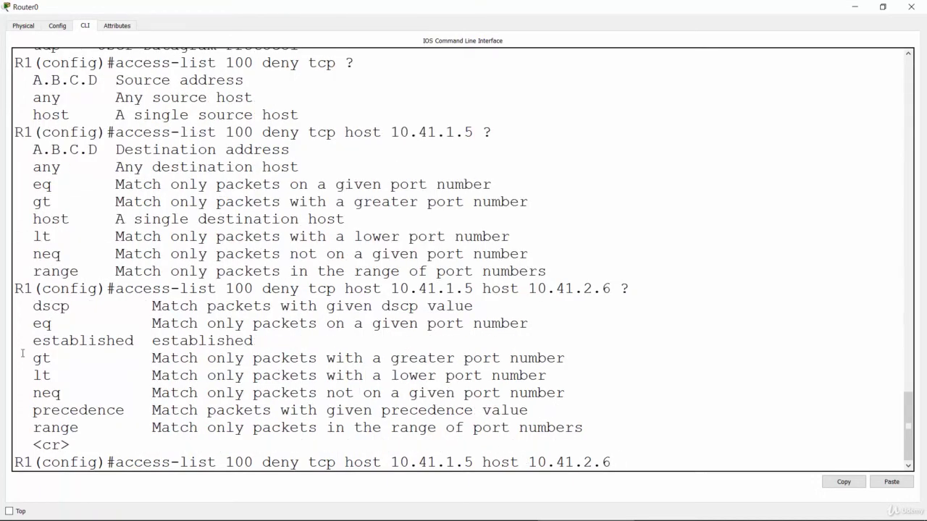
double_click(138, 333)
click(145, 332)
drag(32, 323, 52, 324)
click(673, 467)
text(w)
key(BackSpace)
text(eq ?)
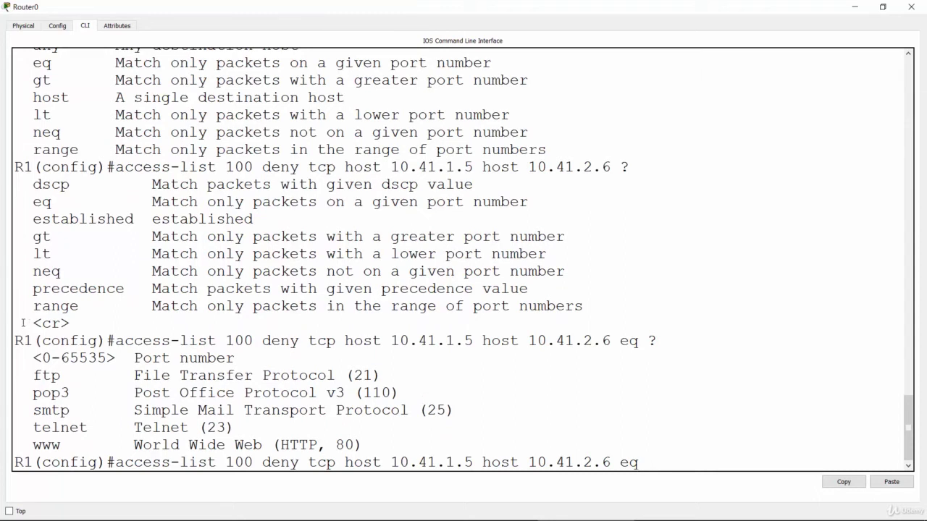
drag(43, 357, 107, 357)
click(153, 374)
drag(33, 375, 61, 375)
drag(34, 410, 77, 427)
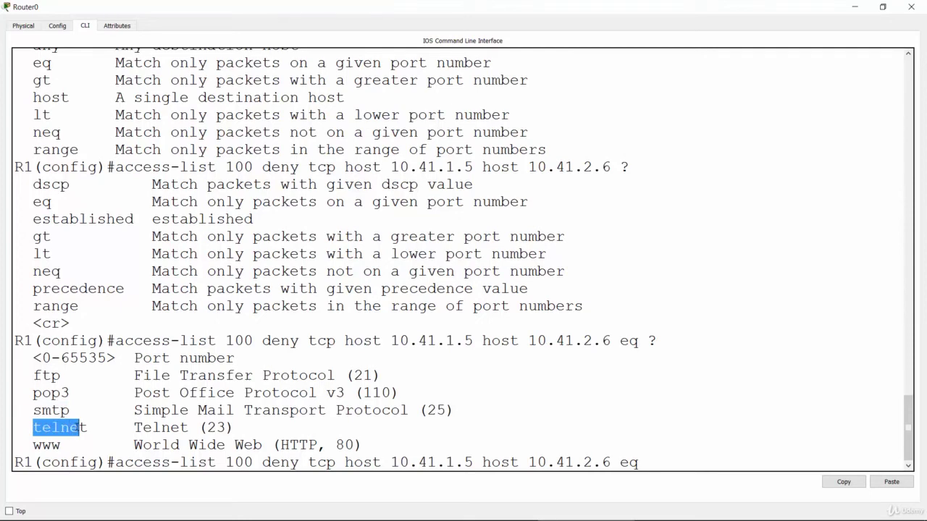
click(77, 427)
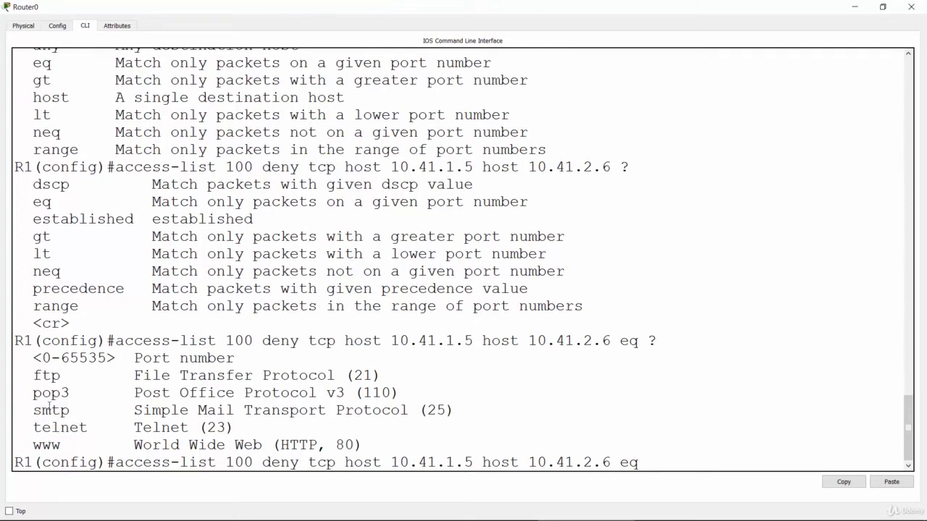
- Deny ftp and telnet from host 10.41.1.5 to host 10.41.2.6 in ACL 100
click(693, 449)
click(680, 469)
text(ftp)
key(Return)
key(Up)
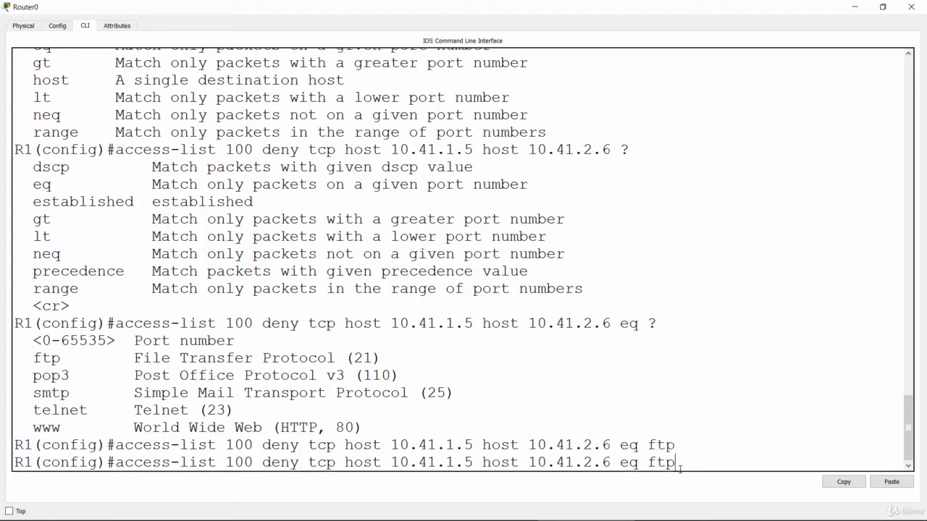
key(BackSpace)
key(BackSpace)
key(BackSpace)
text(telnet)
key(Return)
- Add the matching www deny entry and review the three deny lines
key(Up)
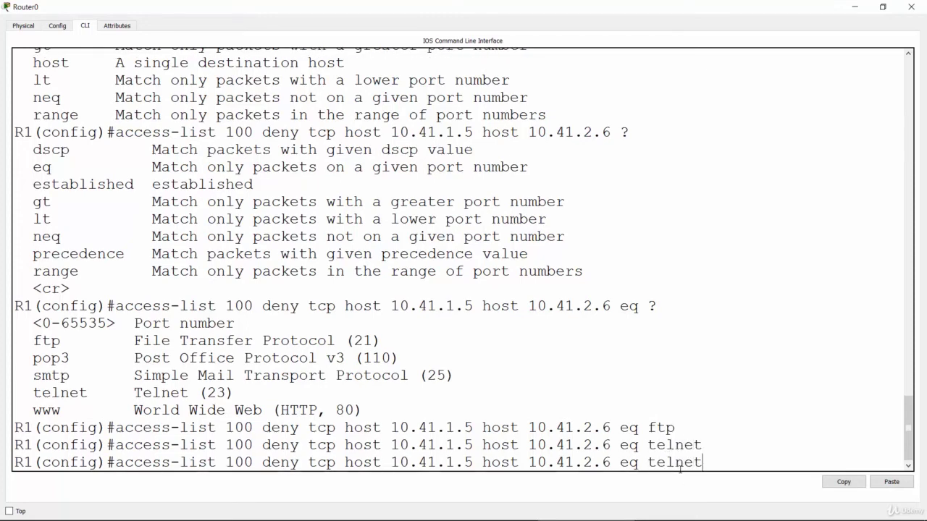
key(BackSpace)
key(BackSpace)
key(BackSpace)
key(BackSpace)
key(BackSpace)
key(BackSpace)
text(www)
key(Return)
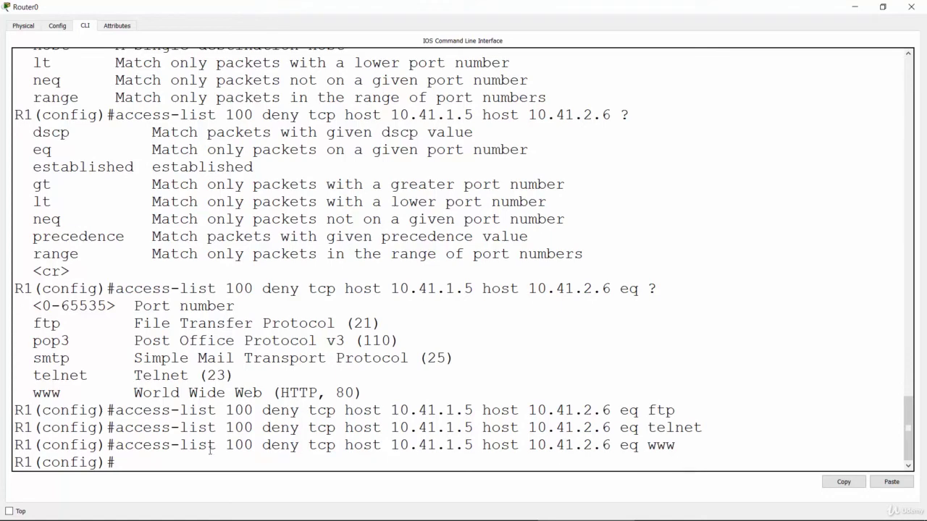
double_click(362, 410)
double_click(362, 427)
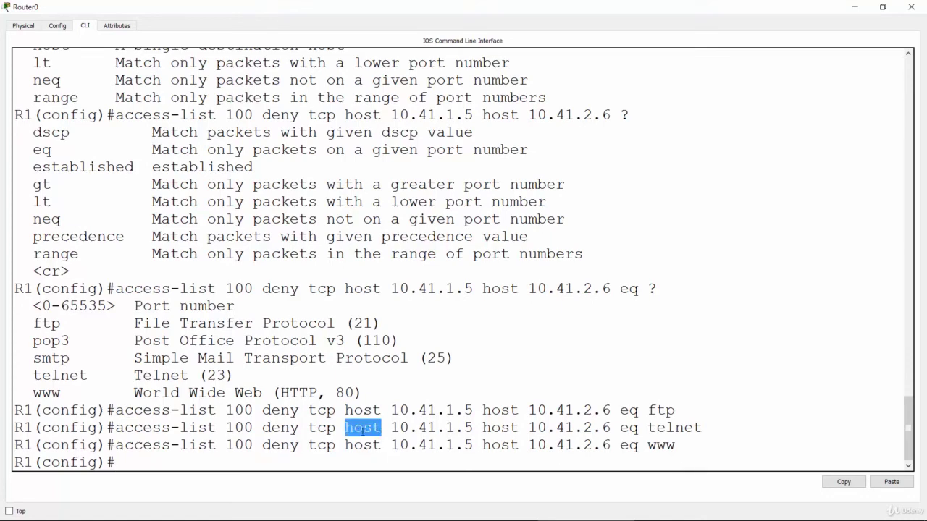
double_click(362, 445)
click(304, 466)
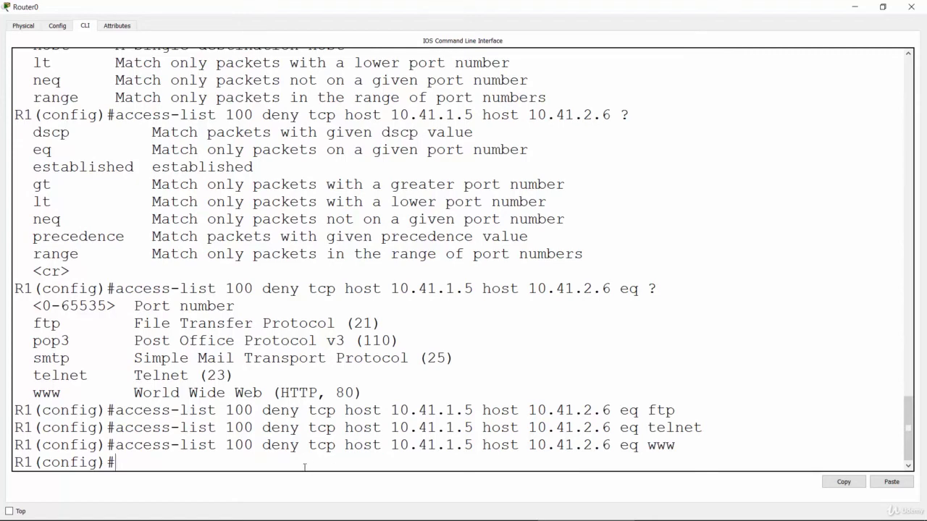
- Enter 'access-list 100 permit ip any any' and review it alongside the three deny entries
text(acce)
key(Tab)
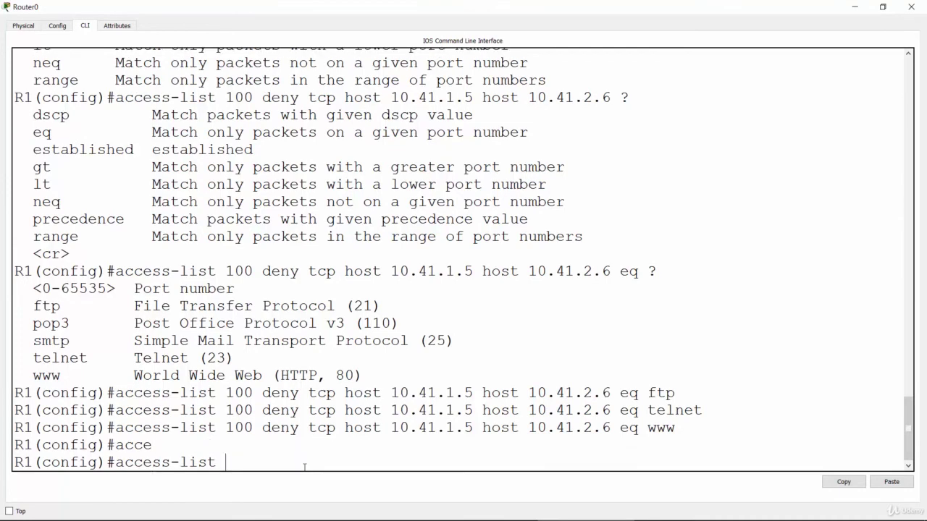
text(100 permi)
key(Tab)
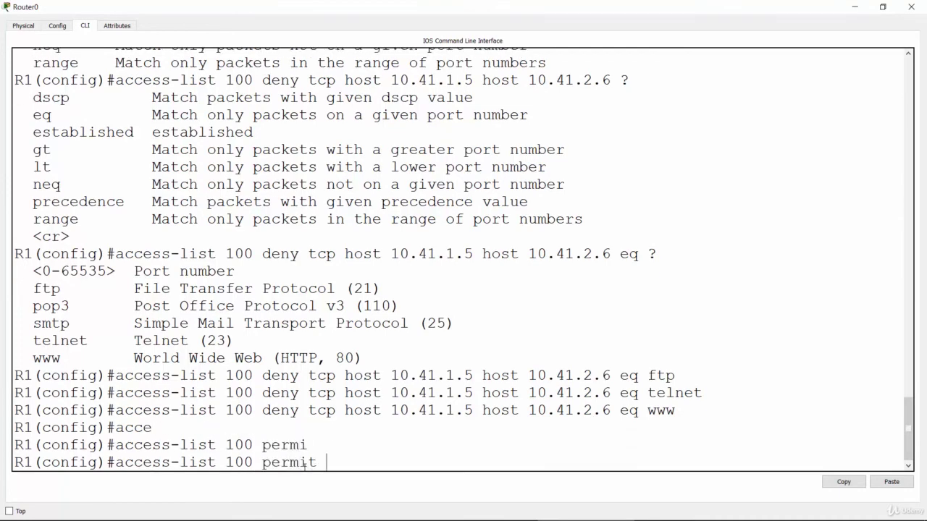
text(?)
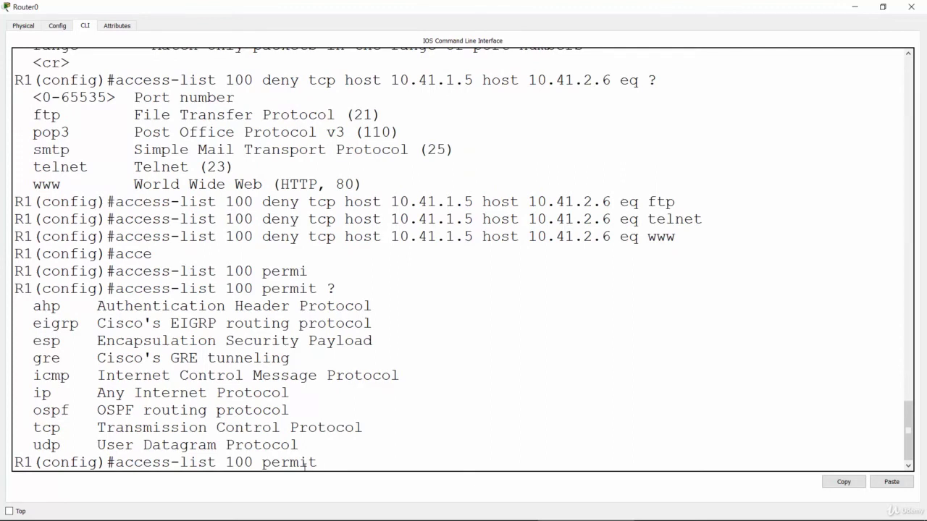
text(ip any any)
key(Return)
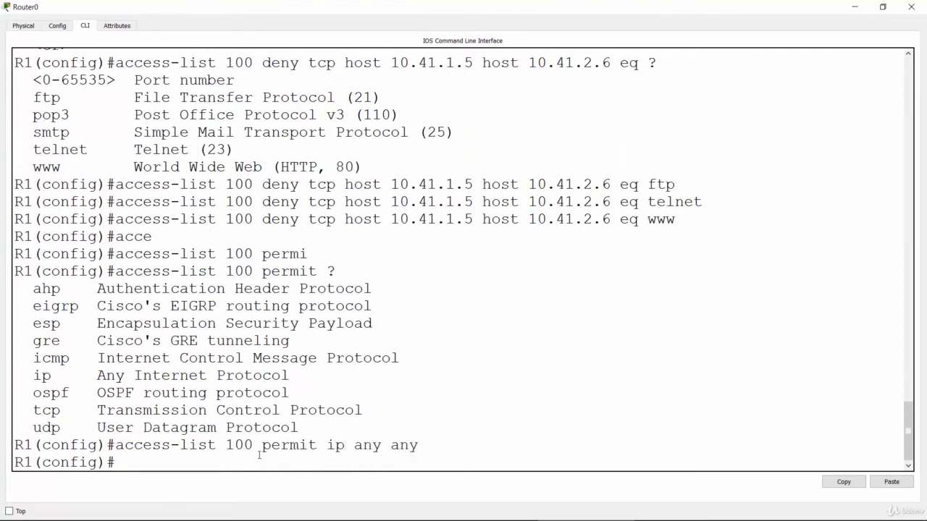
drag(116, 444, 420, 458)
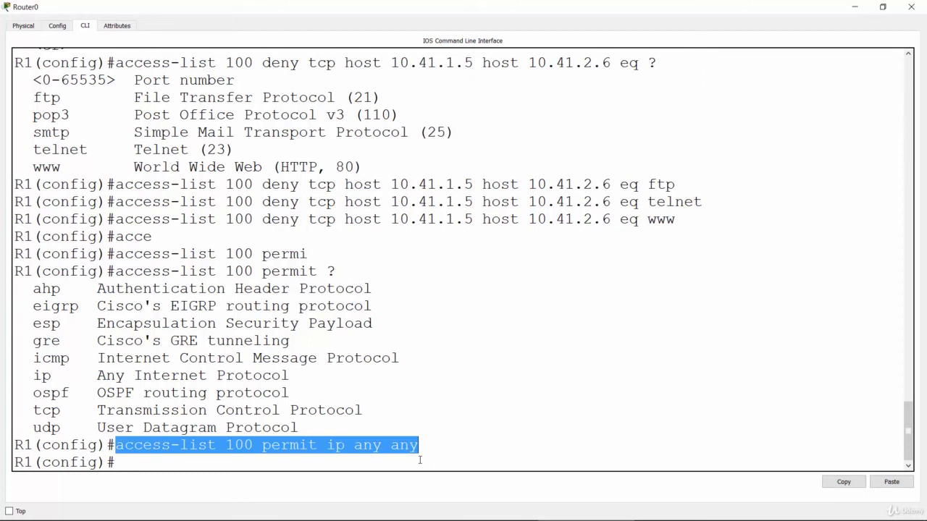
drag(116, 184, 685, 216)
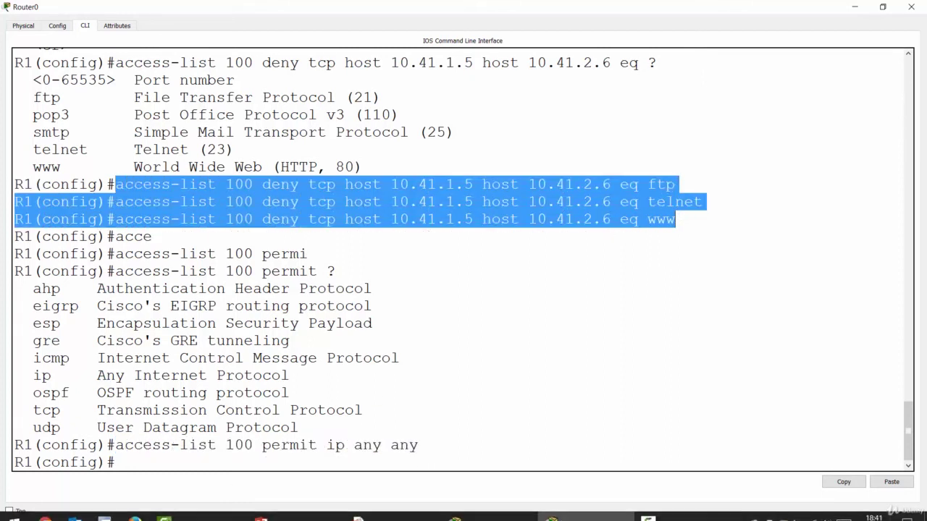
click(177, 466)
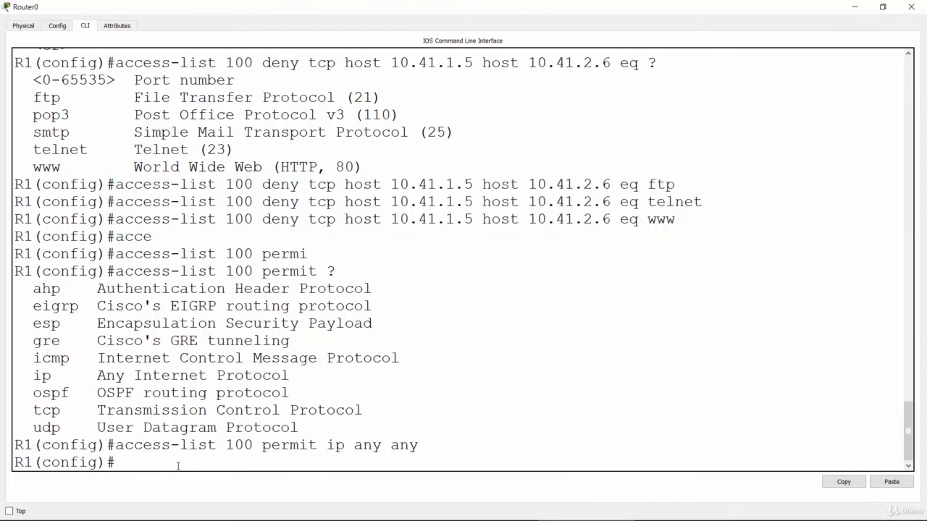
key(Return)
key(Return)
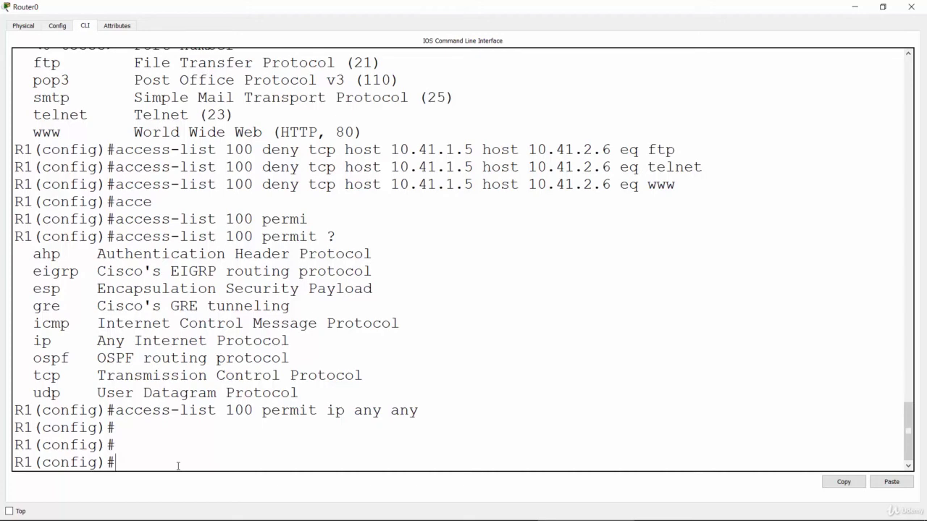
key(alt+Tab)
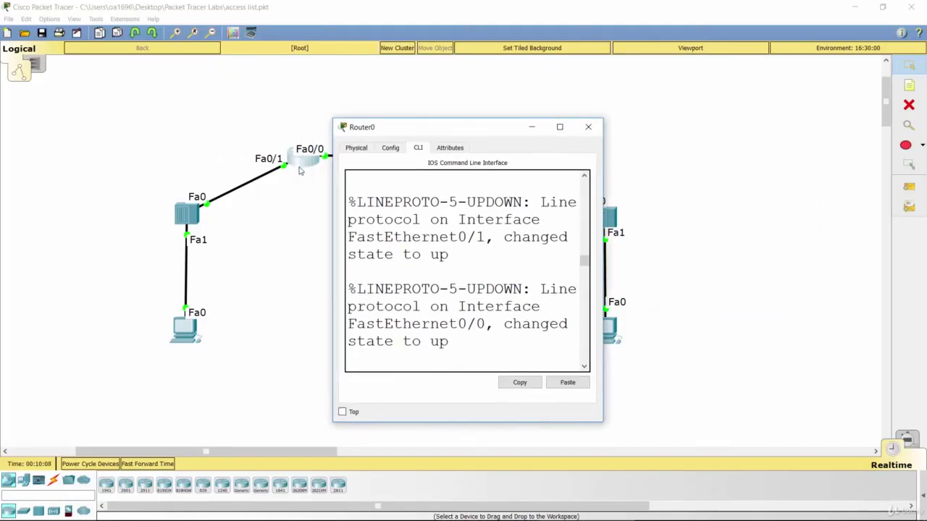
- Enter interface configuration for FastEthernet 0/1 on R1
double_click(470, 136)
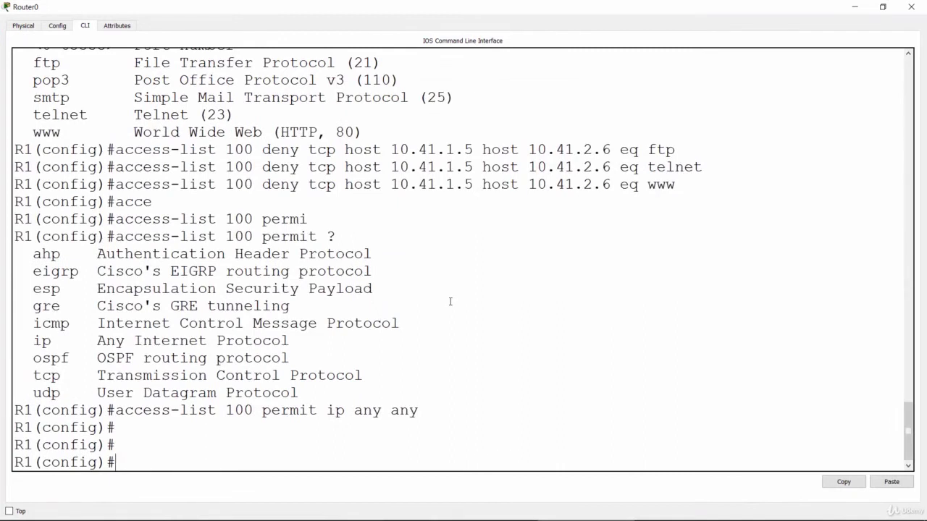
key(Return)
text(inter)
key(Tab)
text(fastet)
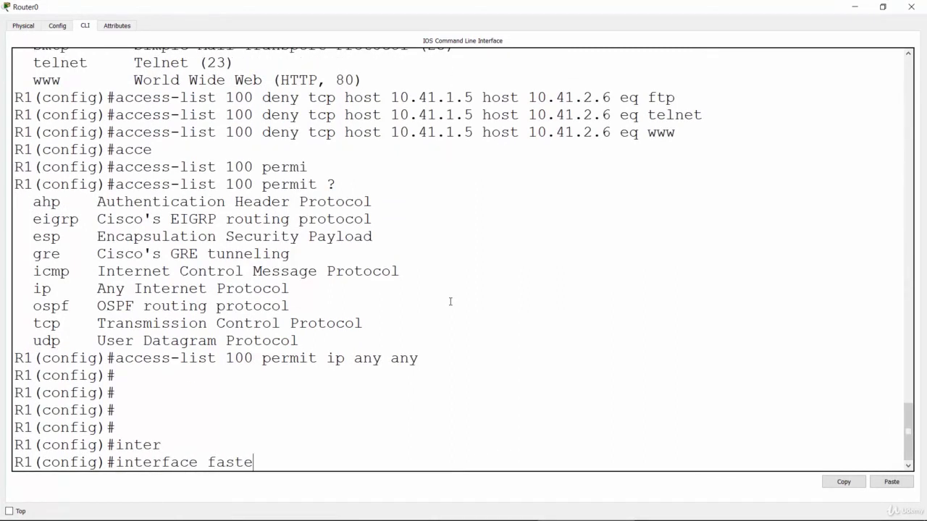
key(Tab)
text(0/1)
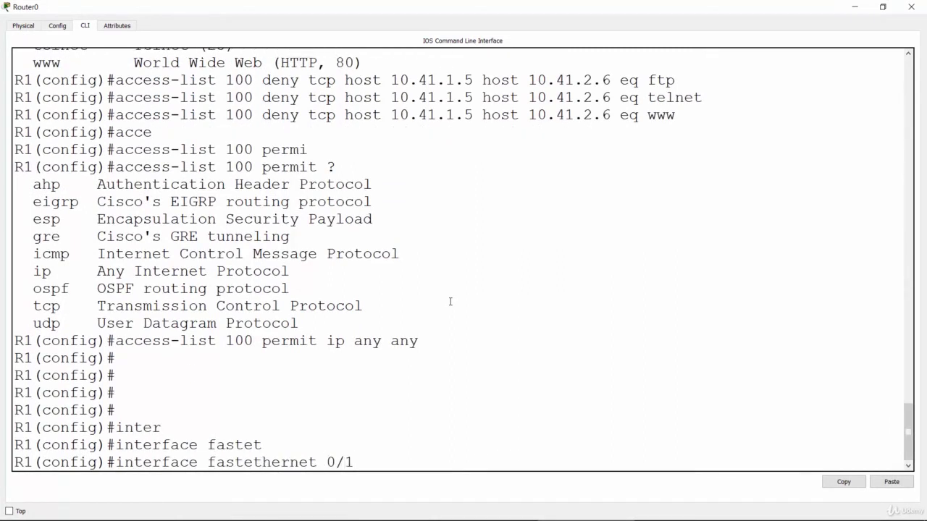
key(Return)
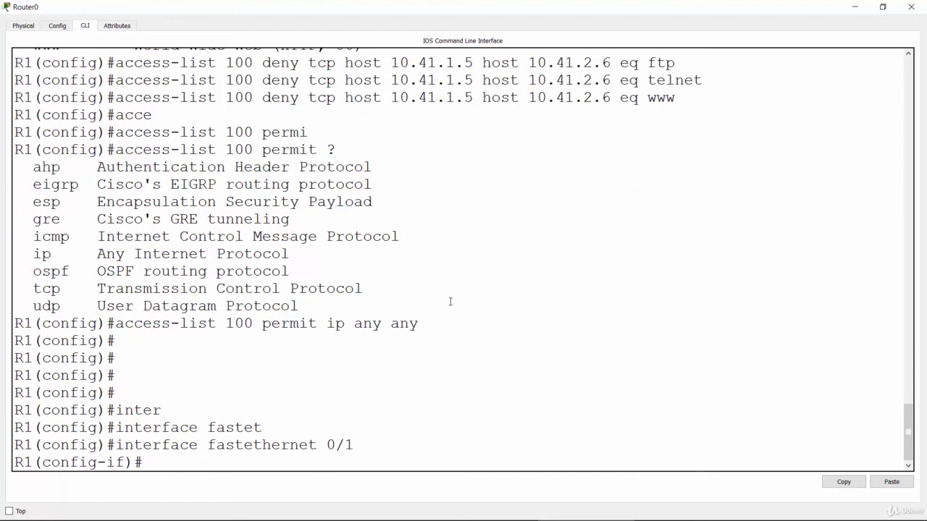
- Apply 'ip access-group 100 in' on the interface and return to privileged mode with end
text(ip acc)
key(Tab)
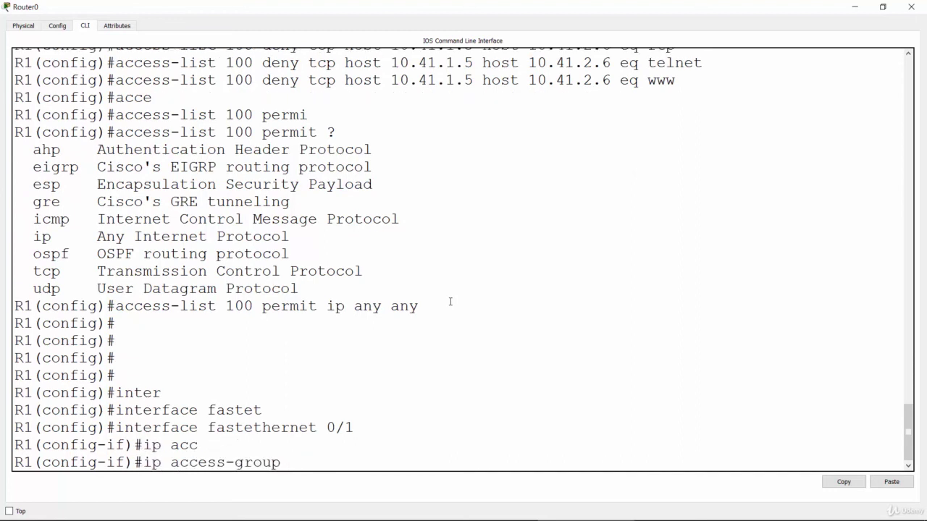
text(100 ?)
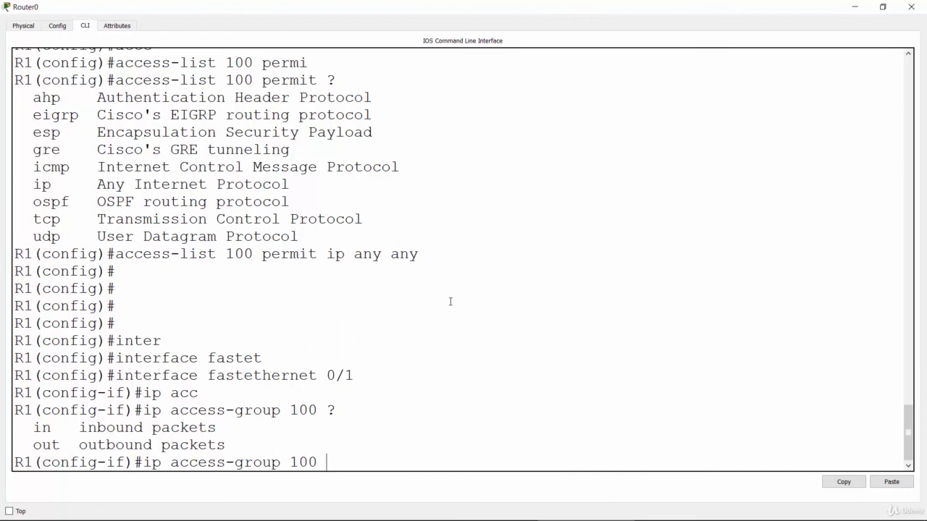
text(in)
key(Return)
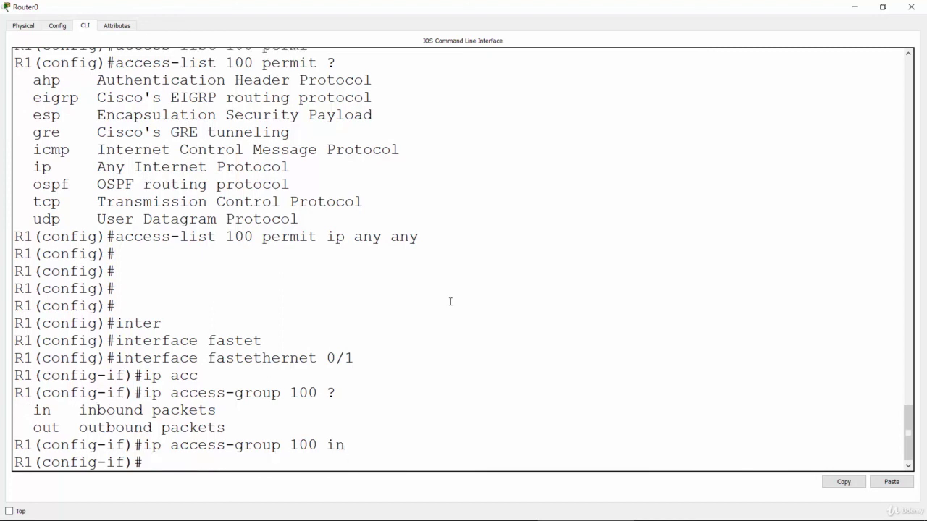
text(end)
key(Return)
key(Return)
key(Return)
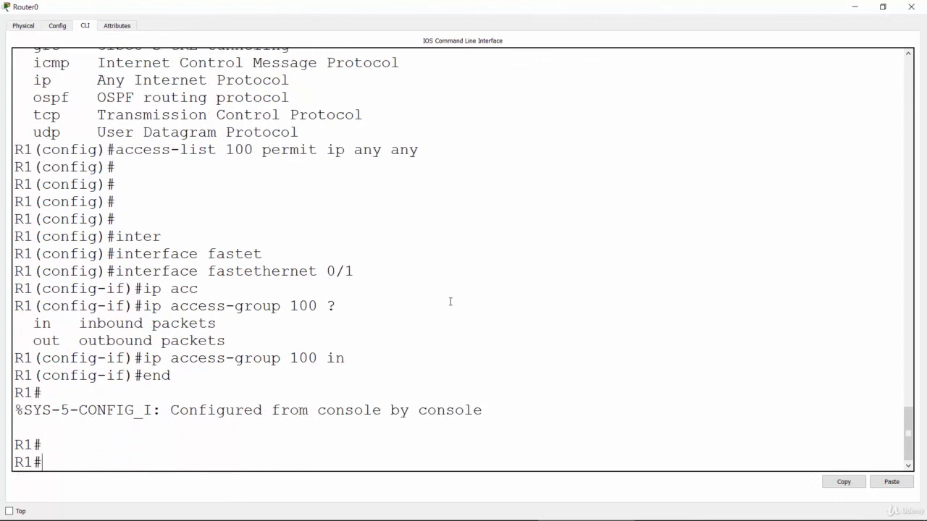
- Run 'show access-lists' to view ACL 100's ftp, telnet, www denies and permit ip any any
text(sho)
key(Tab)
text(w acc)
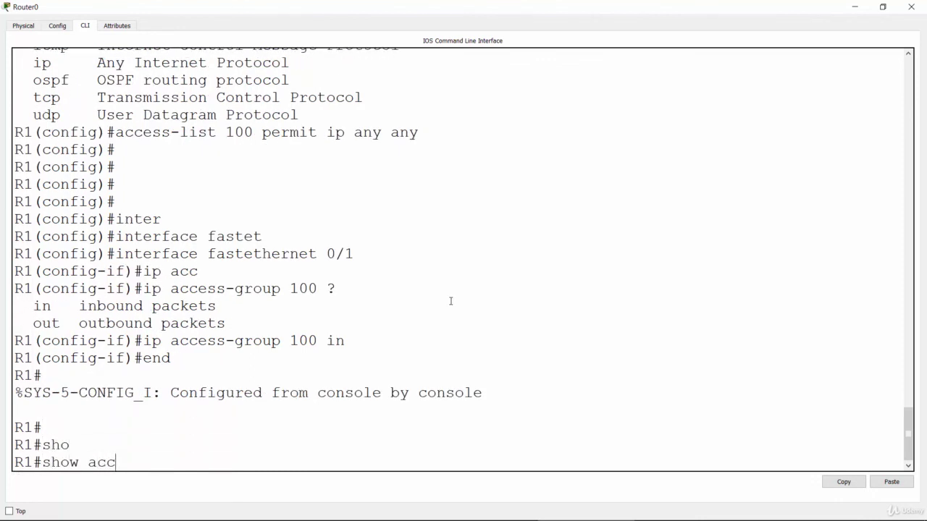
text(e)
key(Tab)
key(Return)
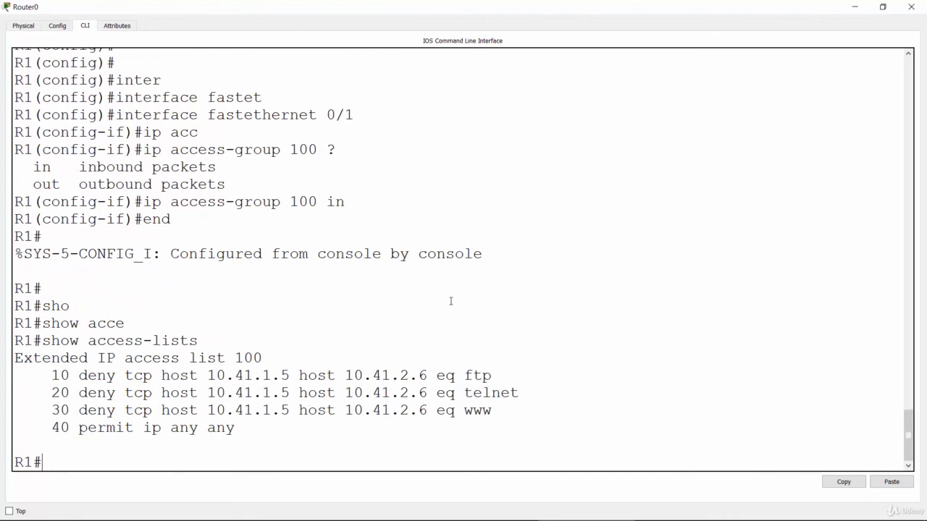